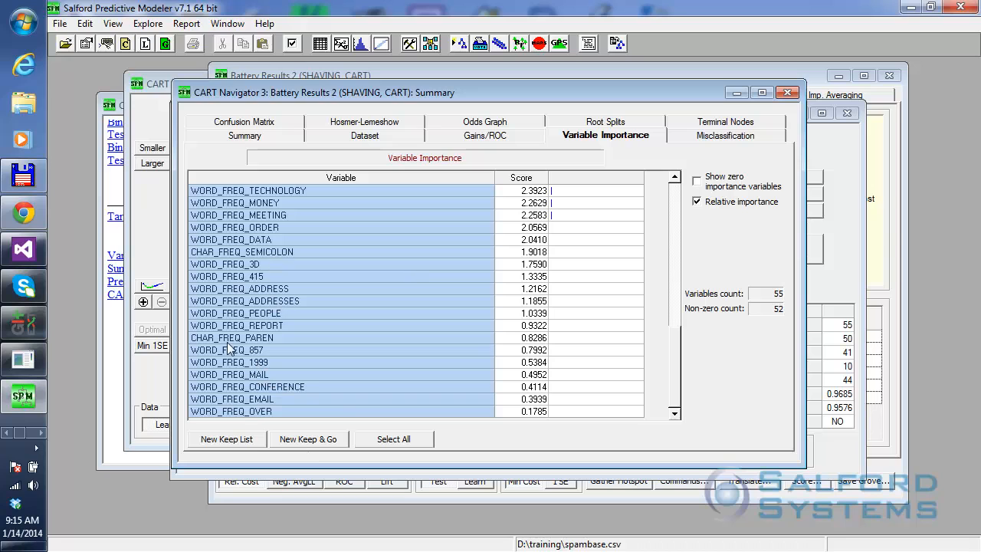
Generate a new keep list from the selected variables in the variable importance table.
click(226, 441)
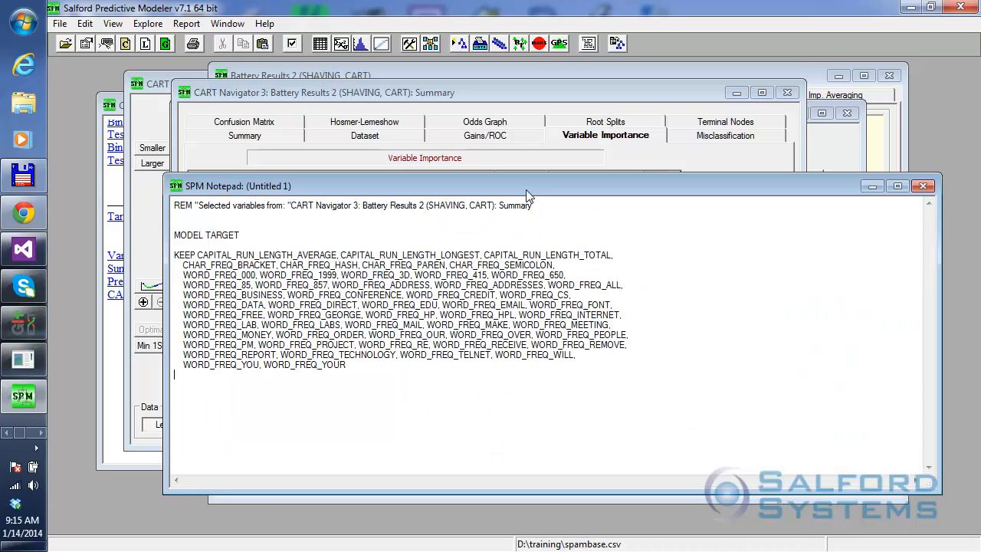
drag(942, 314, 671, 318)
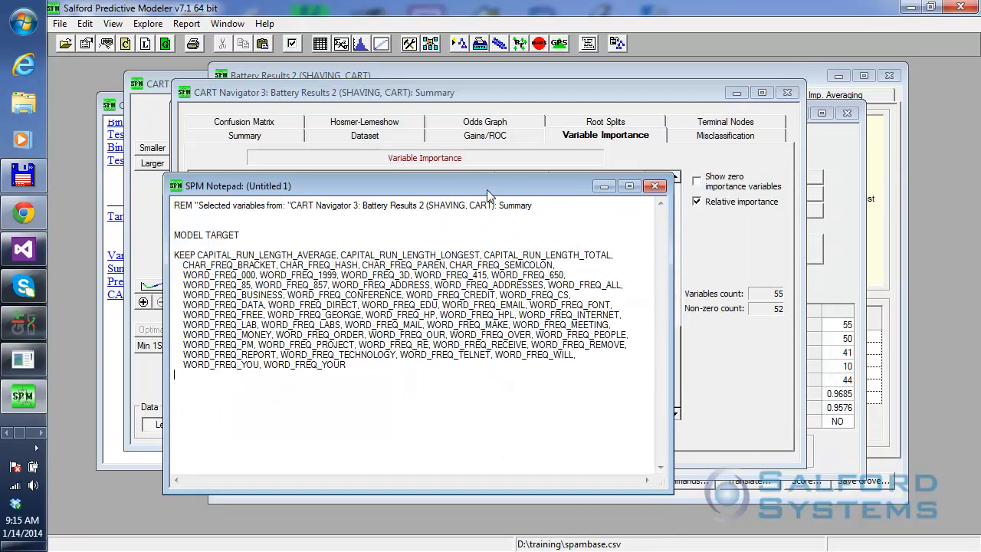
drag(487, 193, 397, 145)
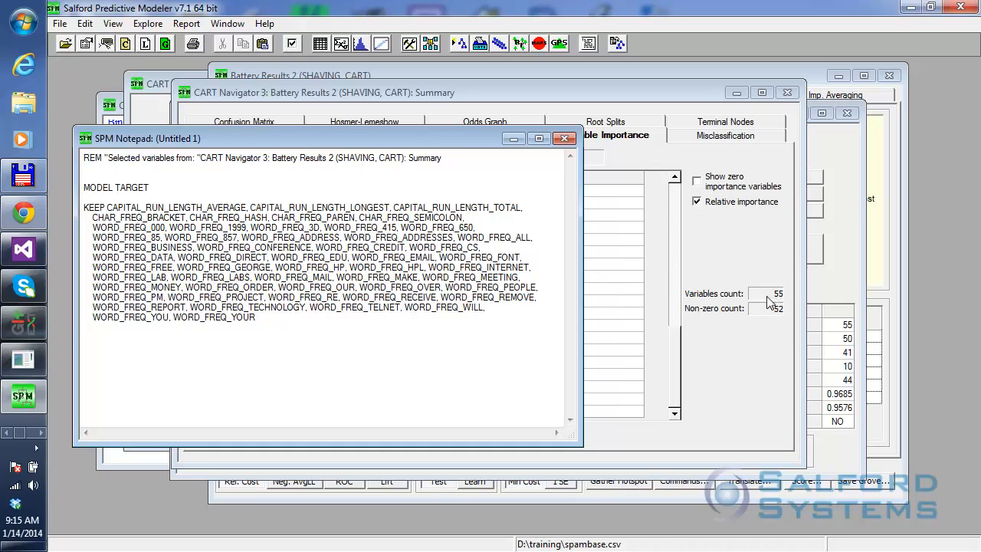
Submit the keep-list commands for processing, and close the notepad without saving its contents.
click(58, 25)
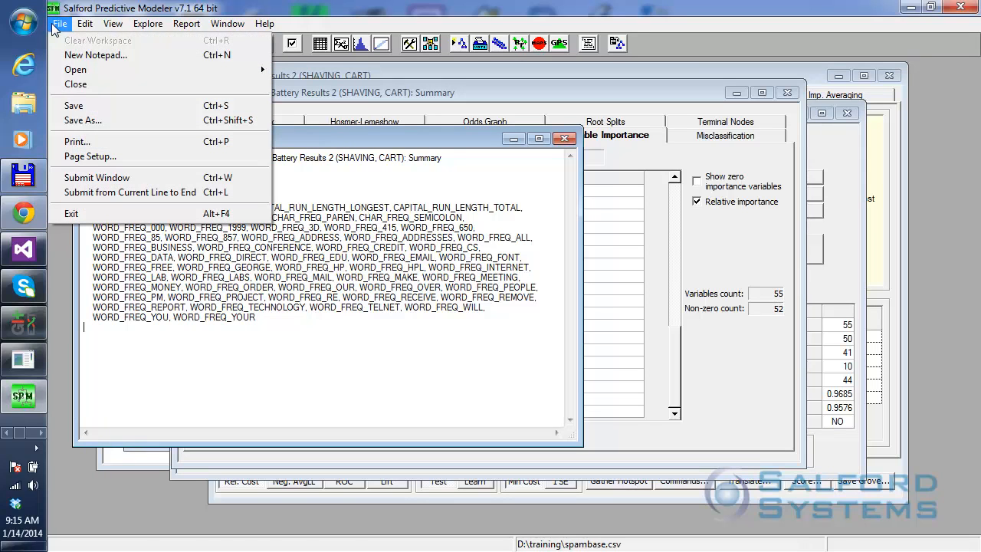
click(182, 184)
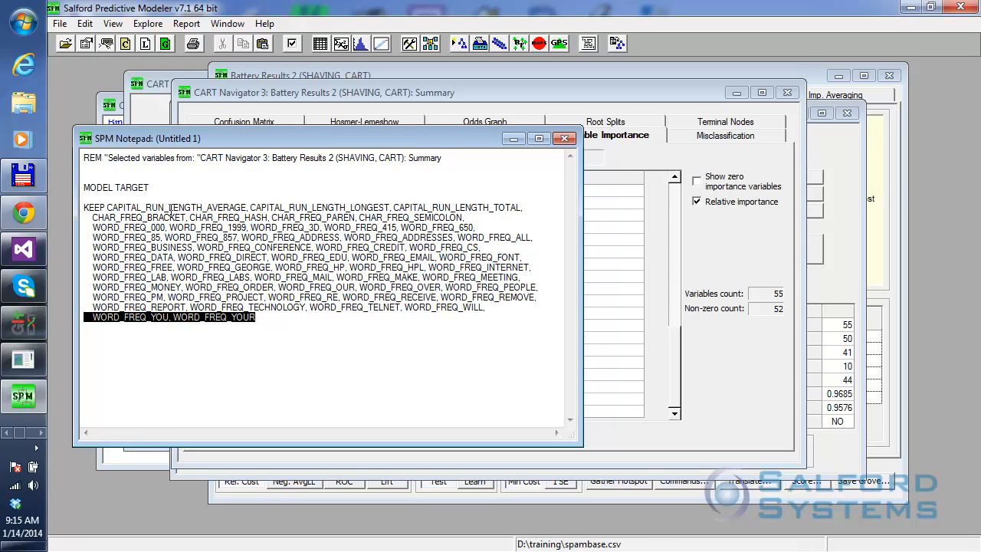
drag(305, 142, 305, 158)
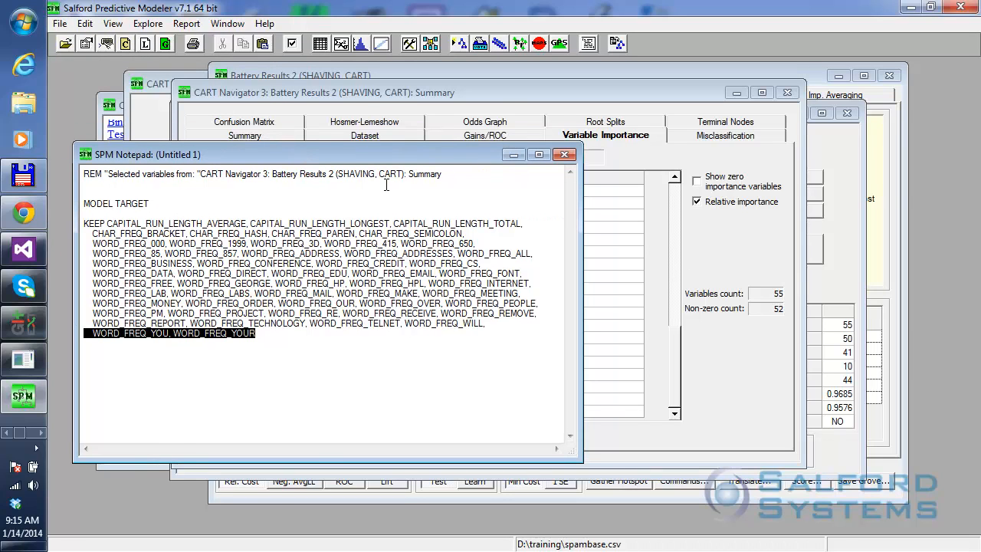
click(564, 155)
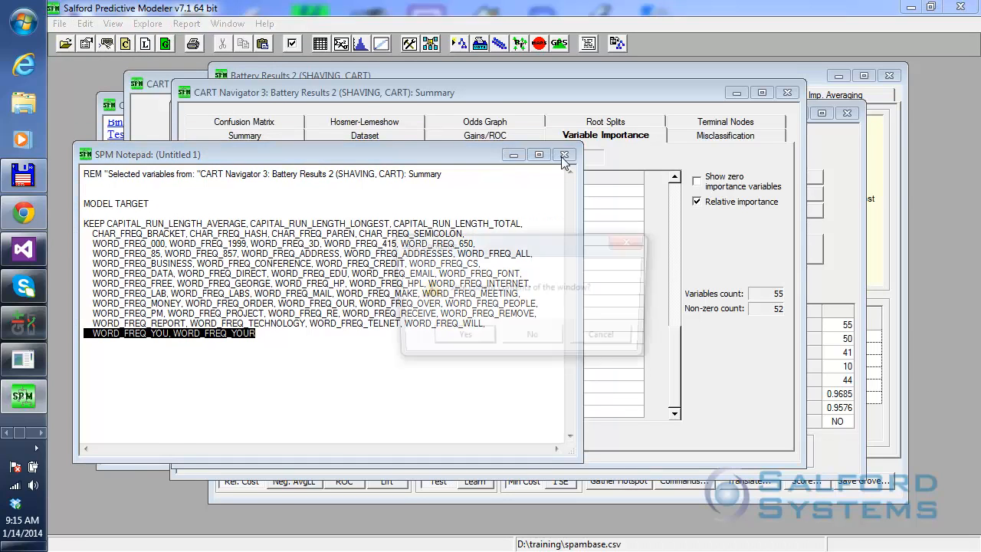
click(531, 338)
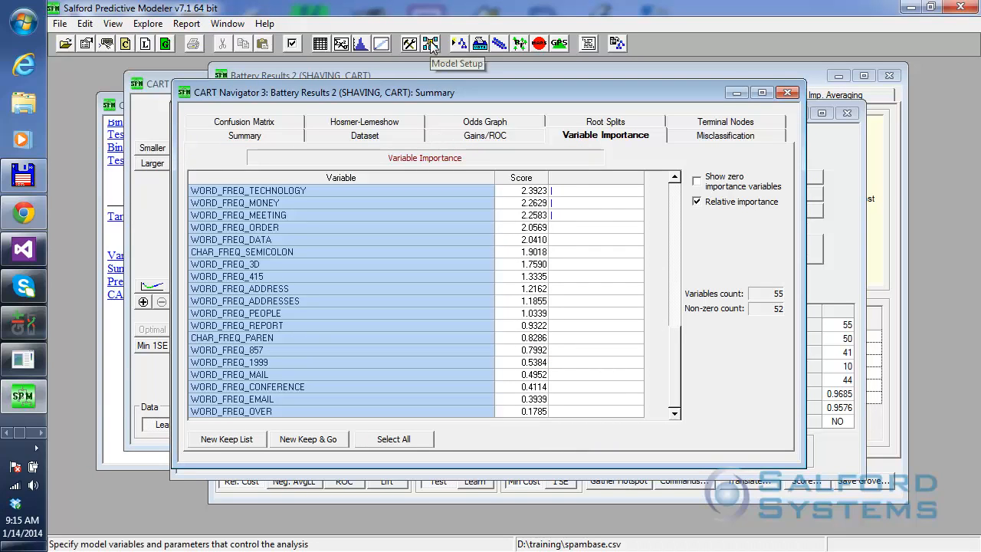
Review the kept predictors and target in the model setup, and build the CART model for TARGET.
click(431, 43)
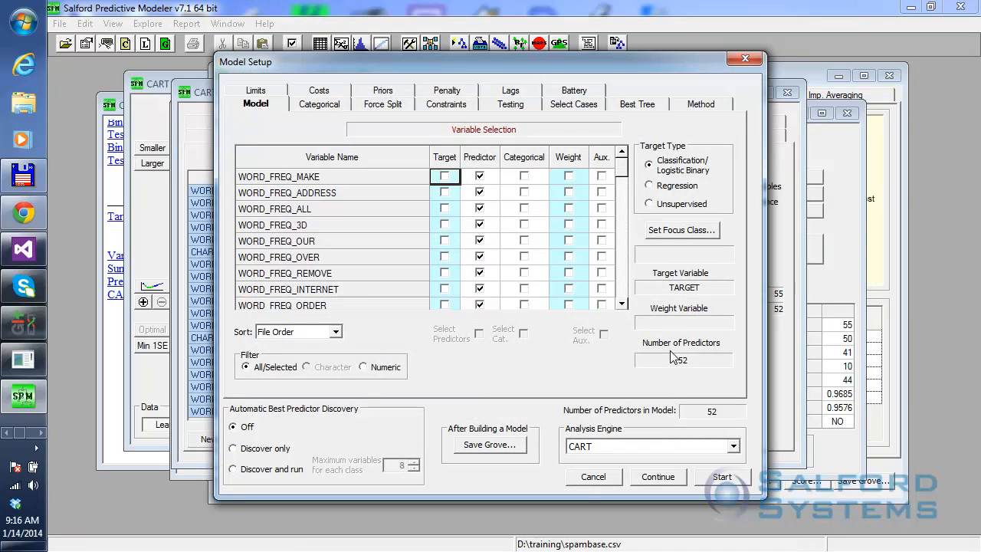
drag(622, 167, 623, 289)
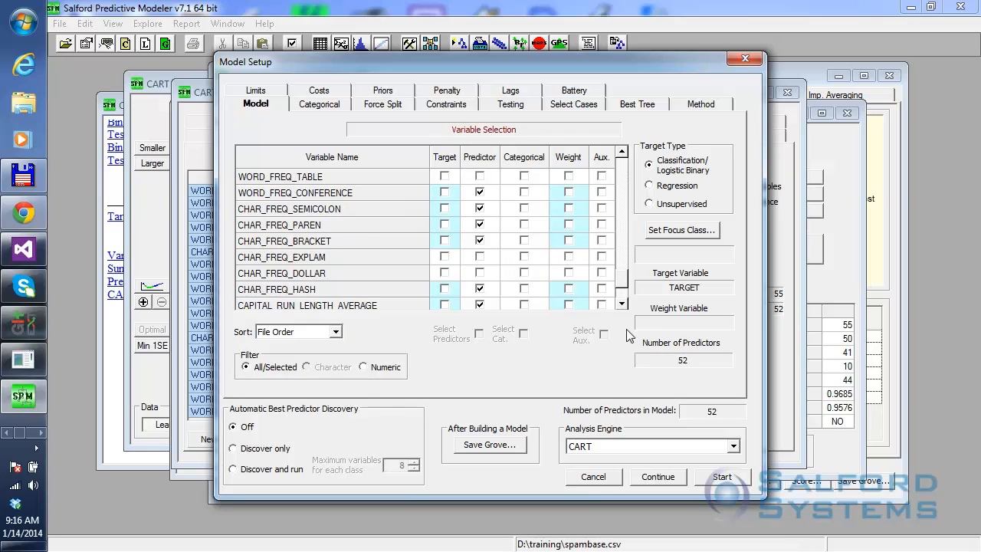
drag(623, 286, 618, 306)
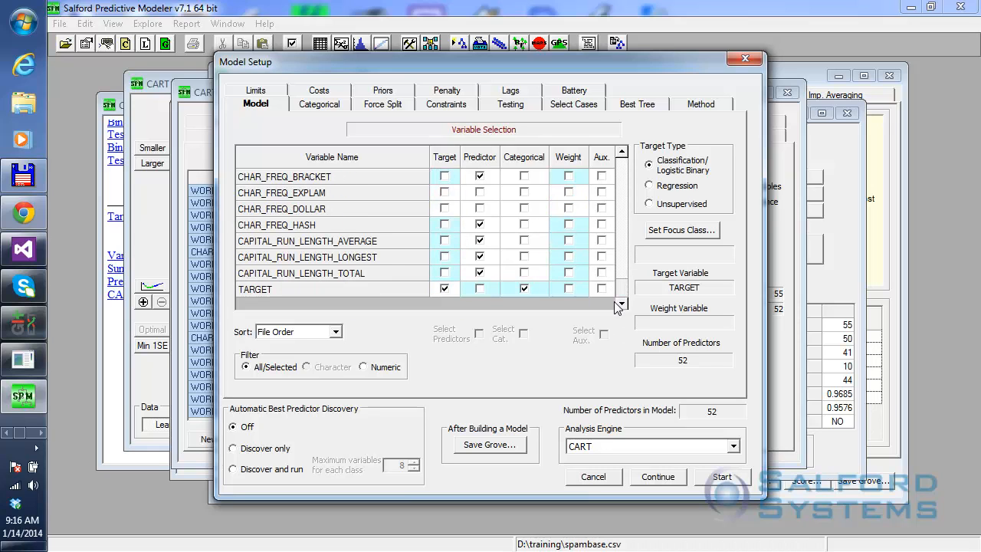
click(716, 476)
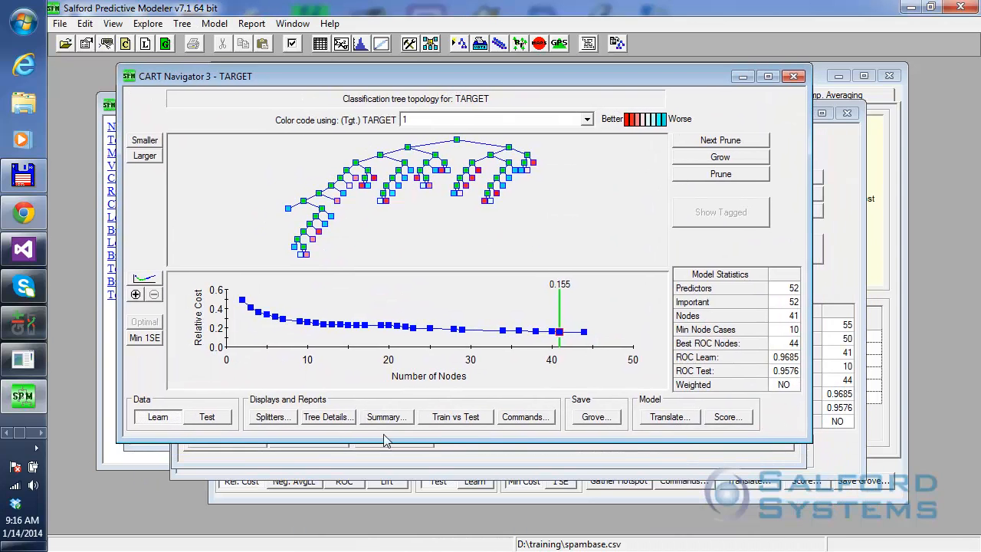
Examine the new CART model's variable importance ranking from the highest to the lowest score, and close the summary.
click(383, 423)
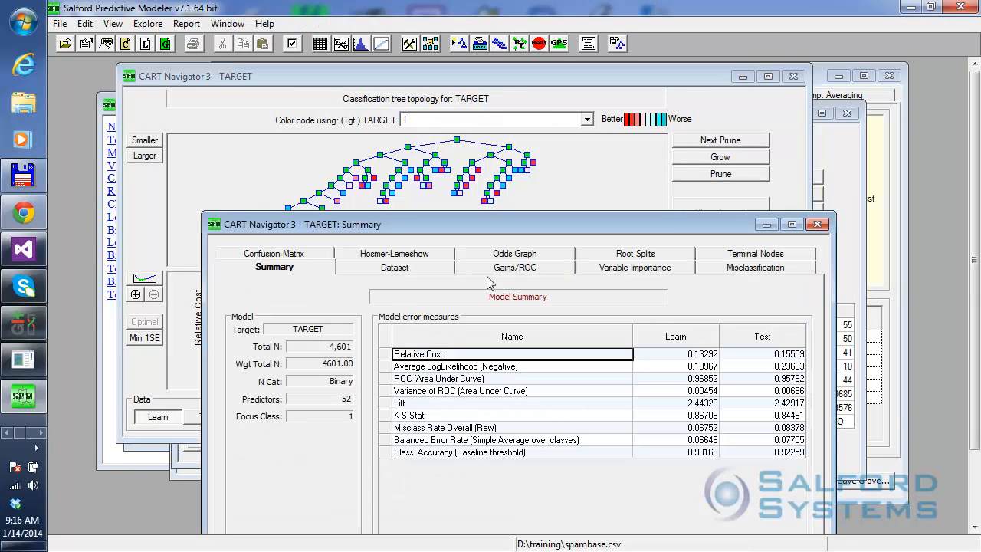
click(627, 275)
drag(570, 222, 521, 133)
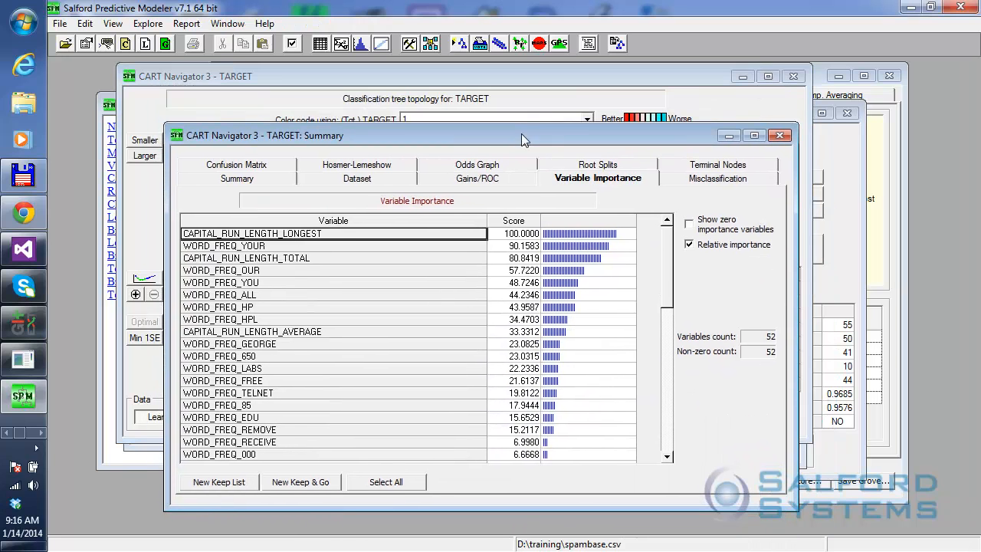
drag(669, 277, 678, 465)
drag(668, 414, 668, 252)
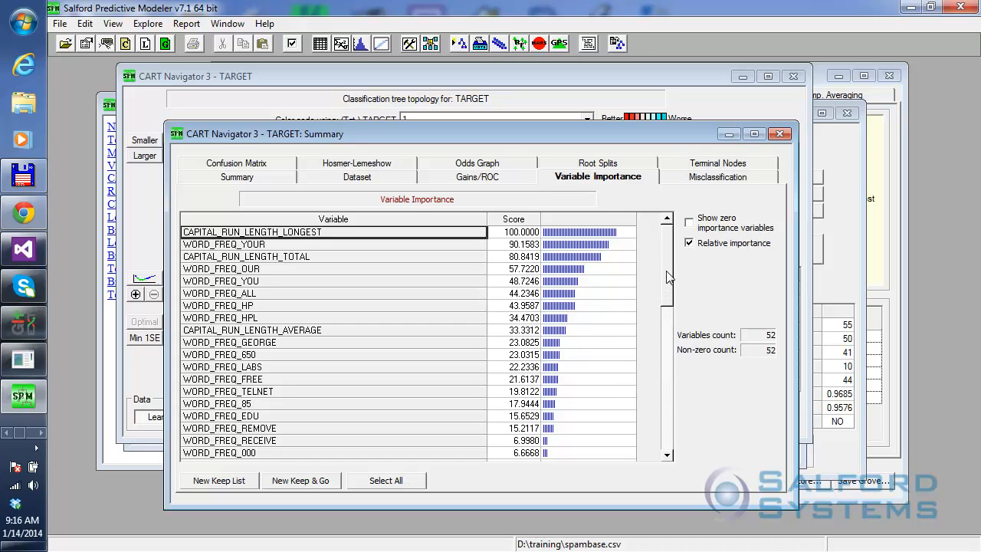
drag(667, 277, 676, 480)
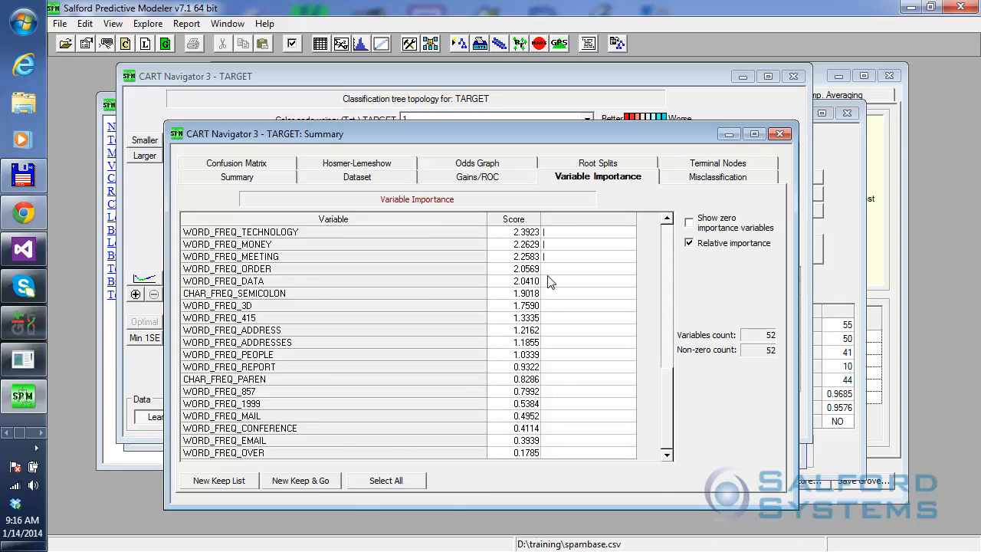
drag(664, 418, 663, 274)
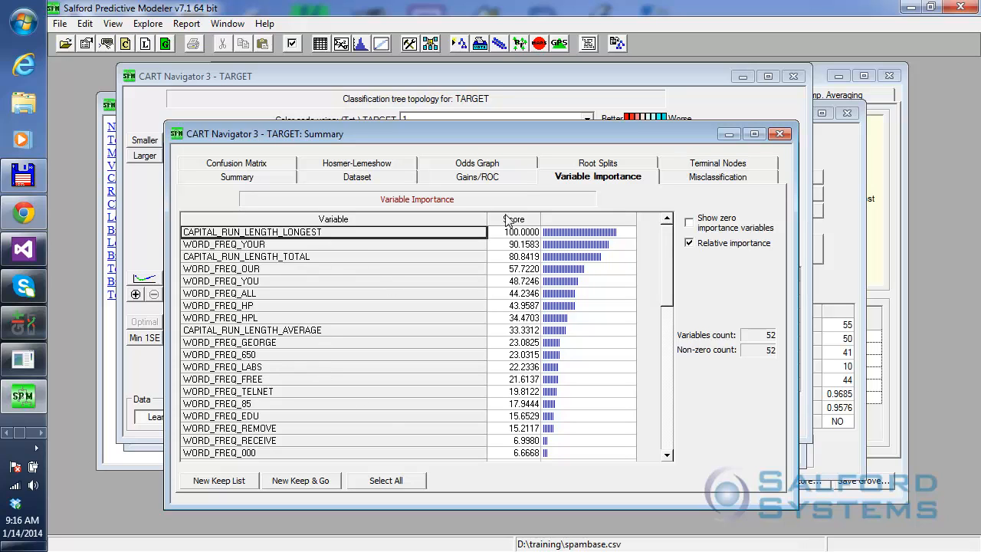
drag(667, 268, 672, 458)
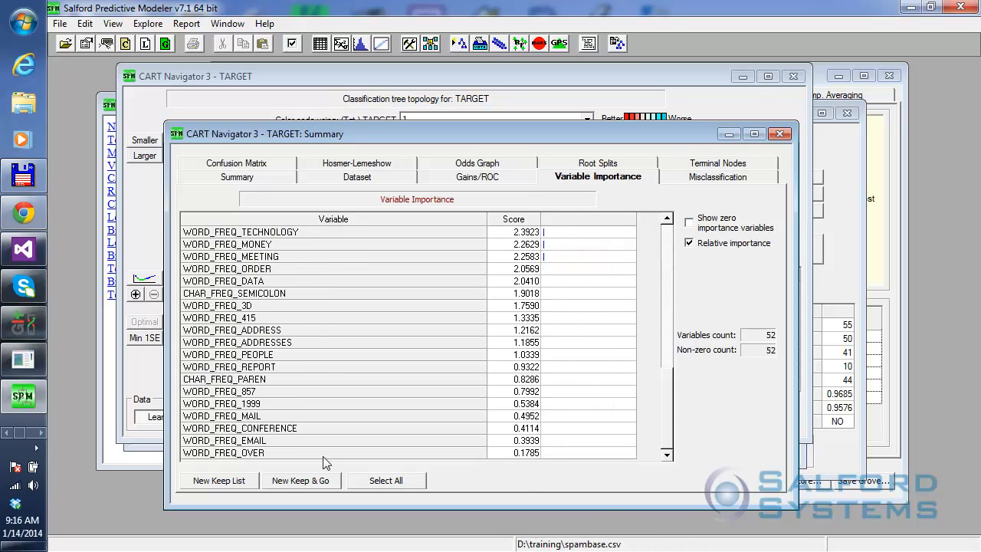
click(278, 454)
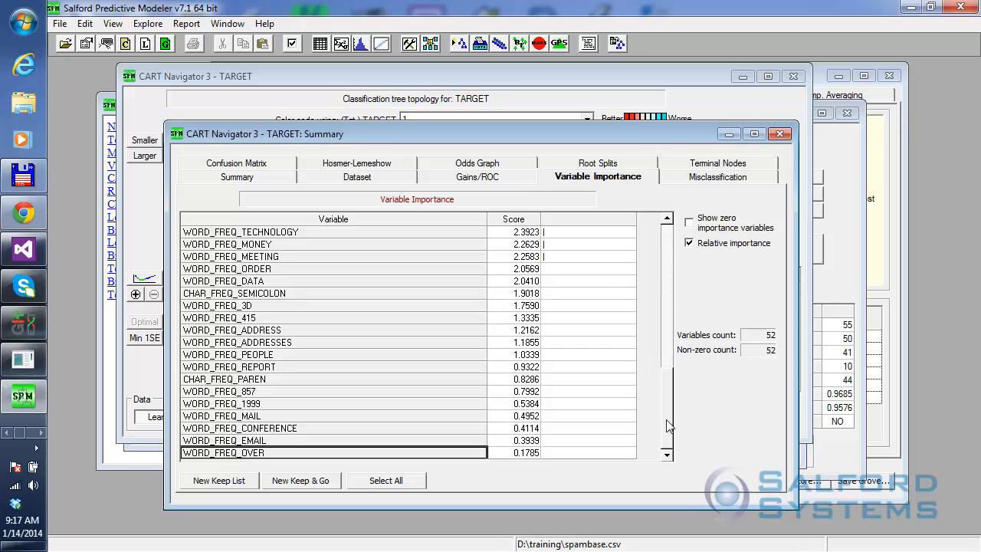
drag(669, 432, 669, 289)
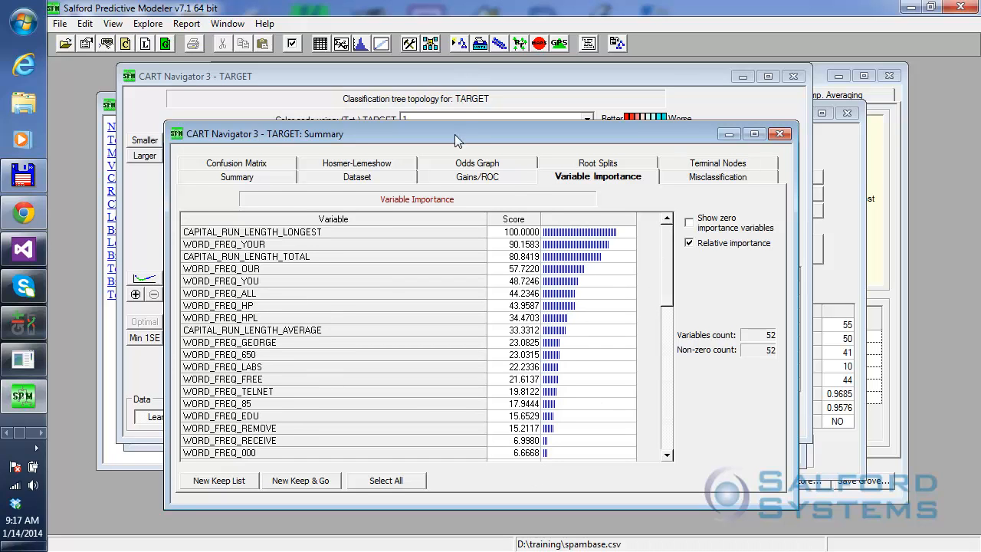
drag(454, 134, 451, 141)
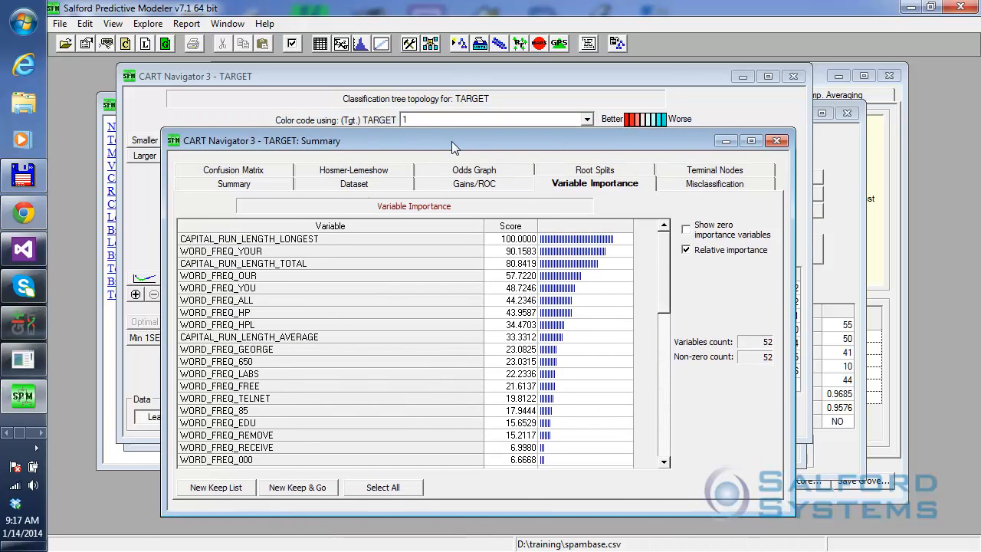
click(776, 141)
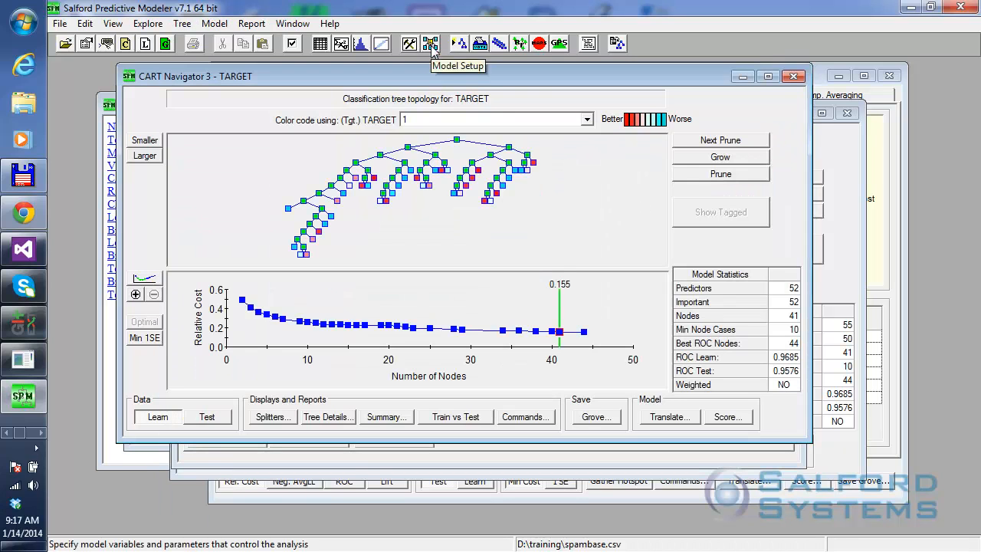
Add the SHAVING battery to the selected batteries in the model setup.
click(431, 47)
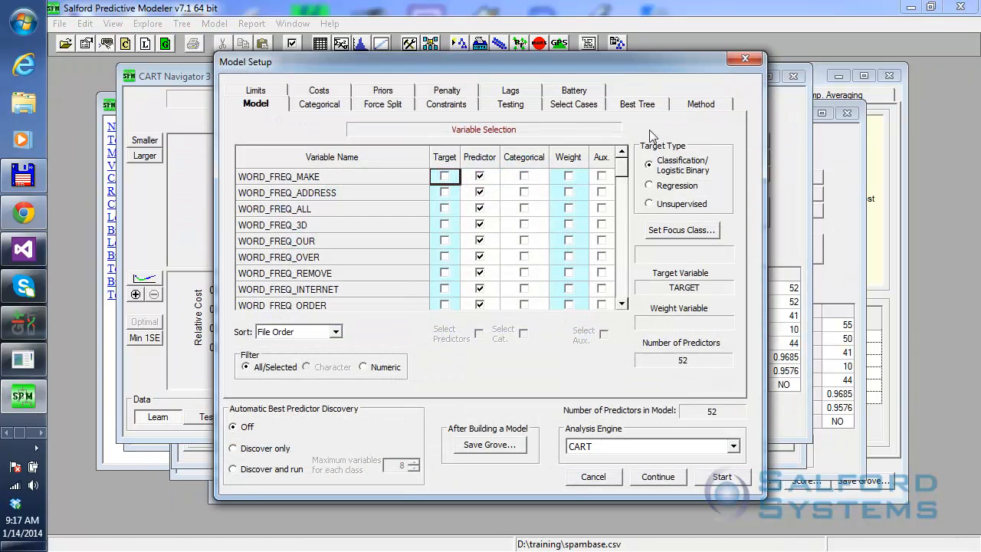
click(569, 92)
drag(354, 188, 357, 296)
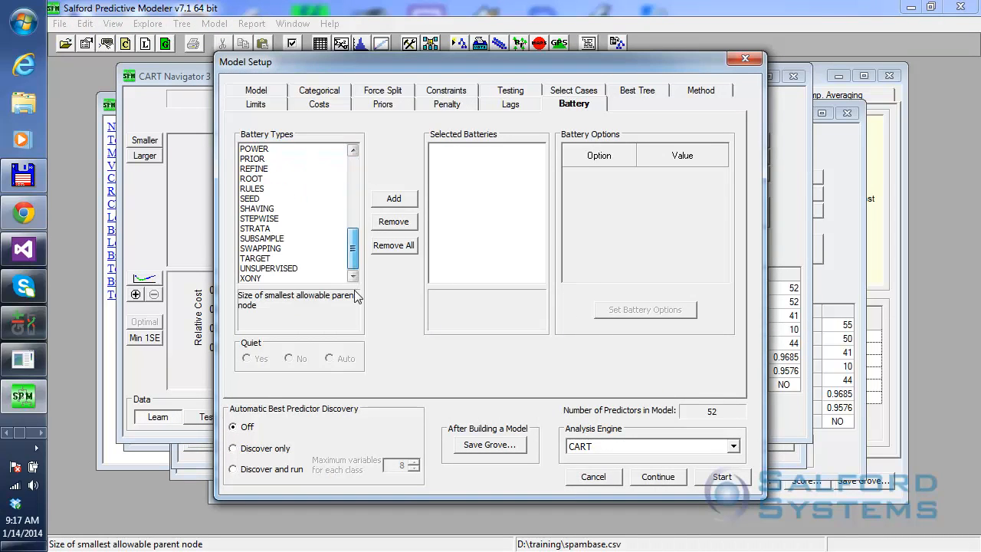
double_click(257, 208)
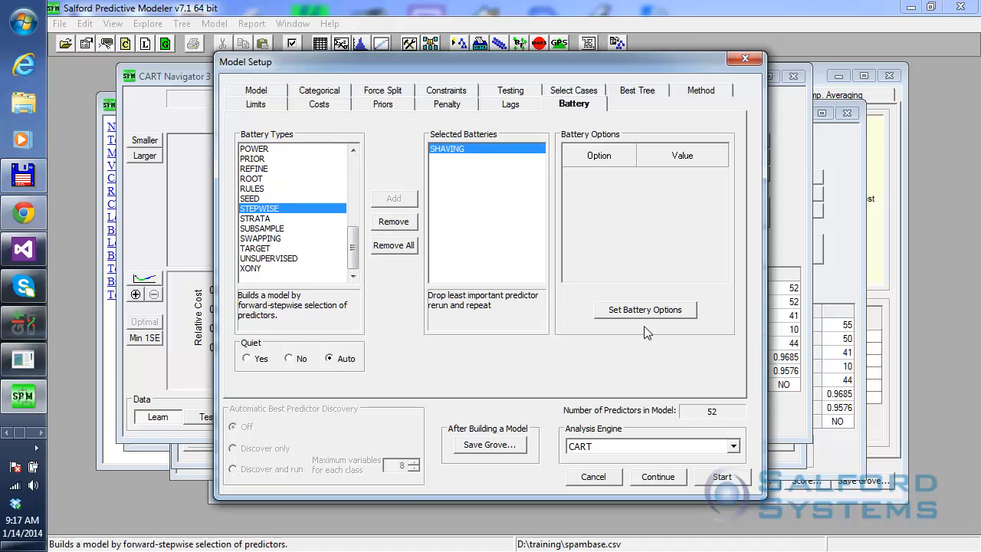
Remove the limit on the number of shaving steps, and run the SHAVING battery.
click(643, 310)
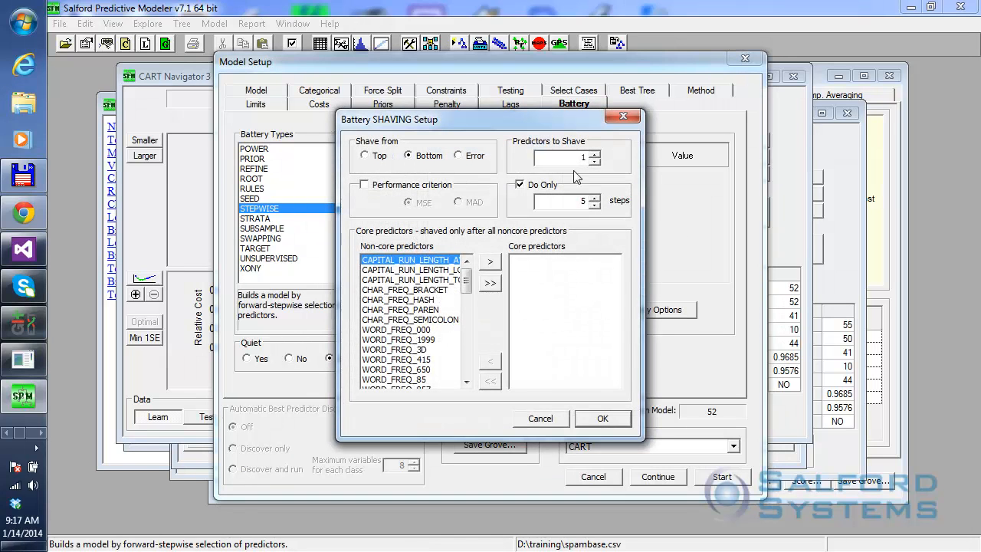
click(520, 187)
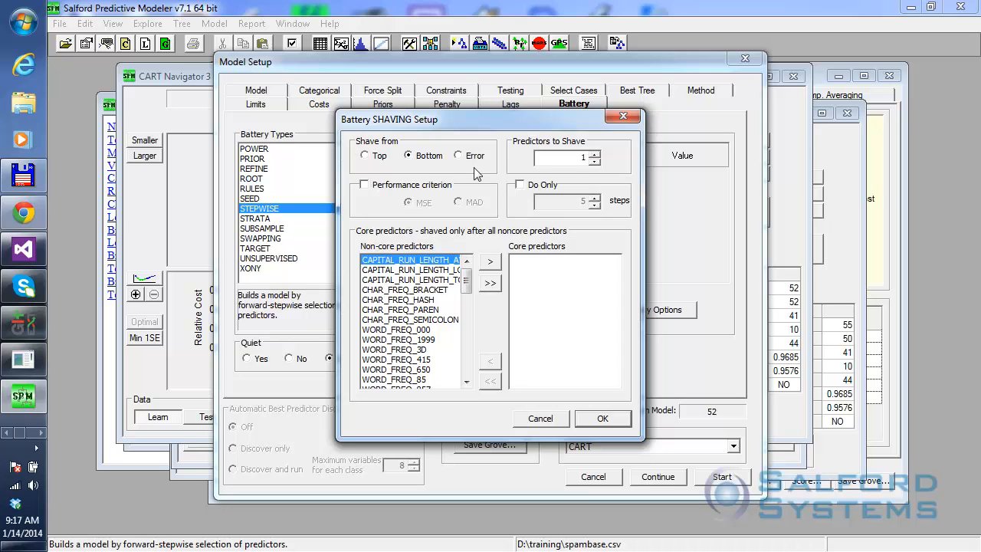
click(604, 419)
click(722, 477)
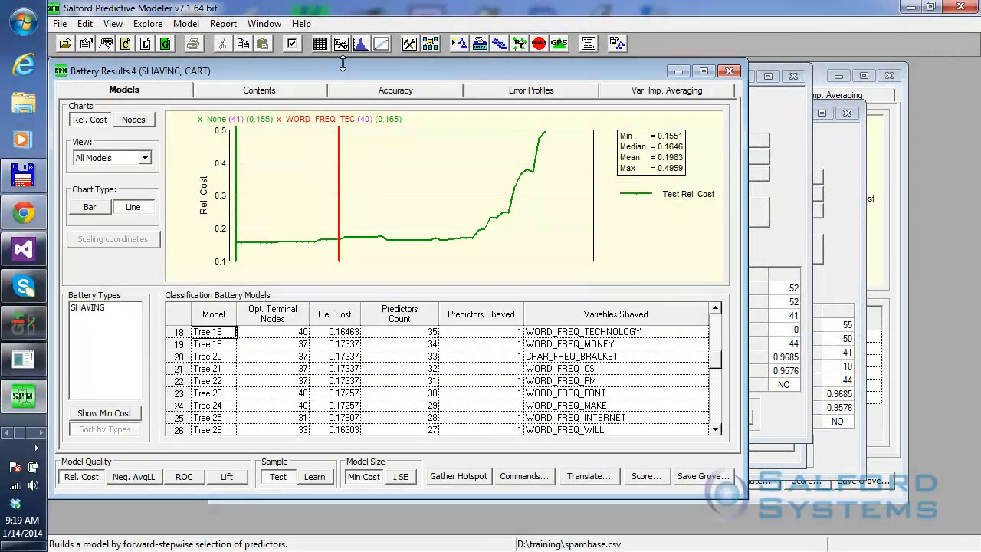
Examine the relative cost curve of the shaving results from the early models to where the cost starts climbing.
drag(345, 67, 431, 97)
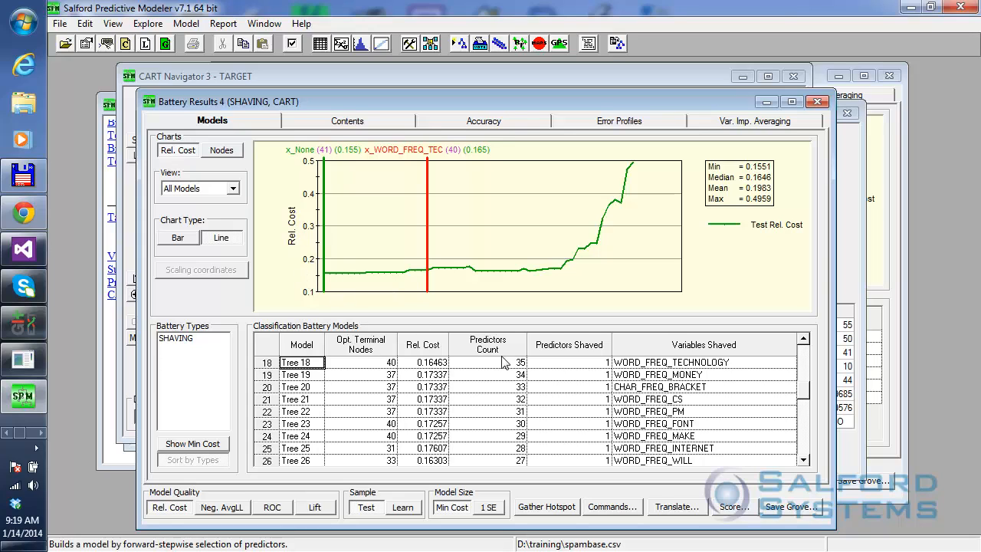
mouse_move(344, 282)
mouse_down()
mouse_move(415, 273)
mouse_move(536, 282)
mouse_up()
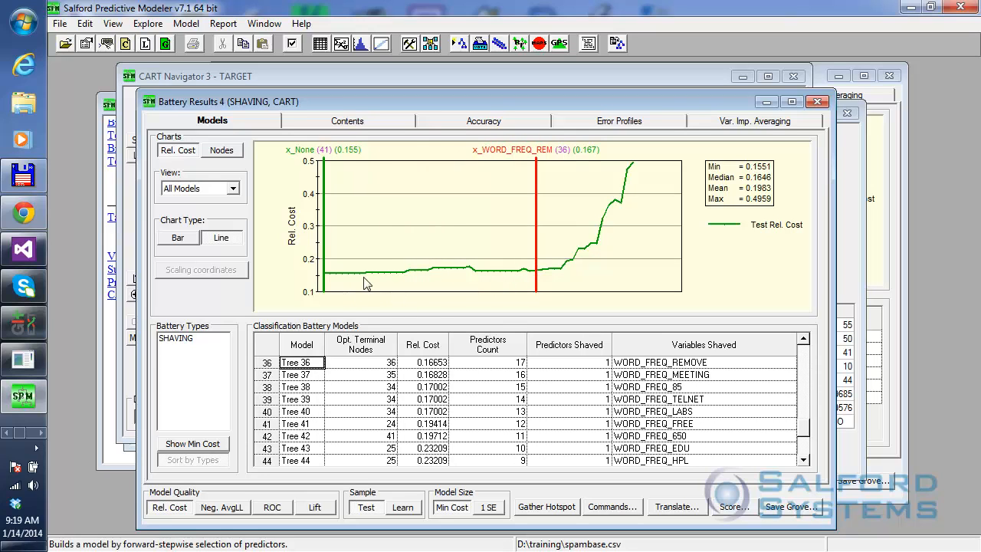
drag(365, 282, 563, 278)
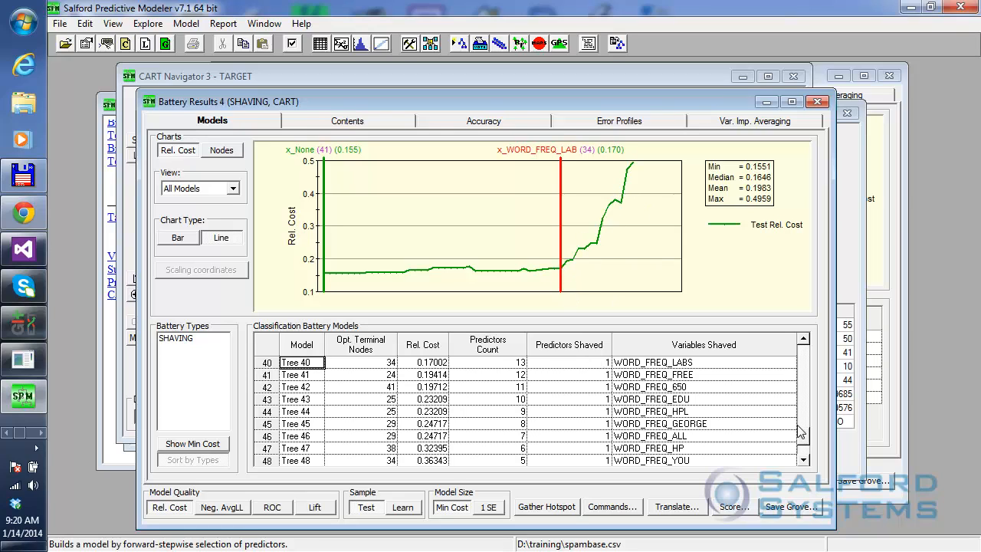
Inspect the first battery models one by one, from the unshaved Tree 1 to the one shaving WORD_FREQ_CONFERENCE.
drag(801, 433, 803, 353)
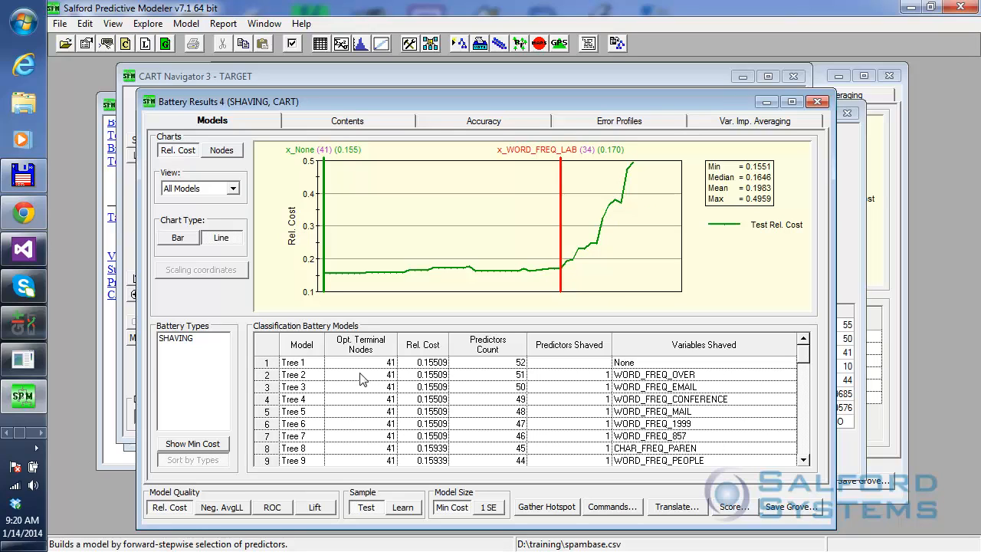
click(493, 364)
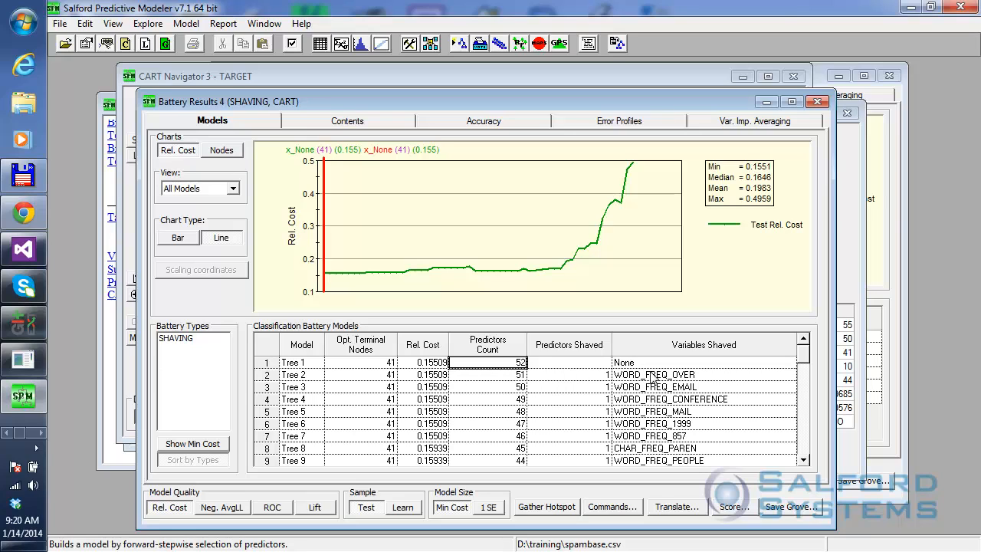
click(623, 379)
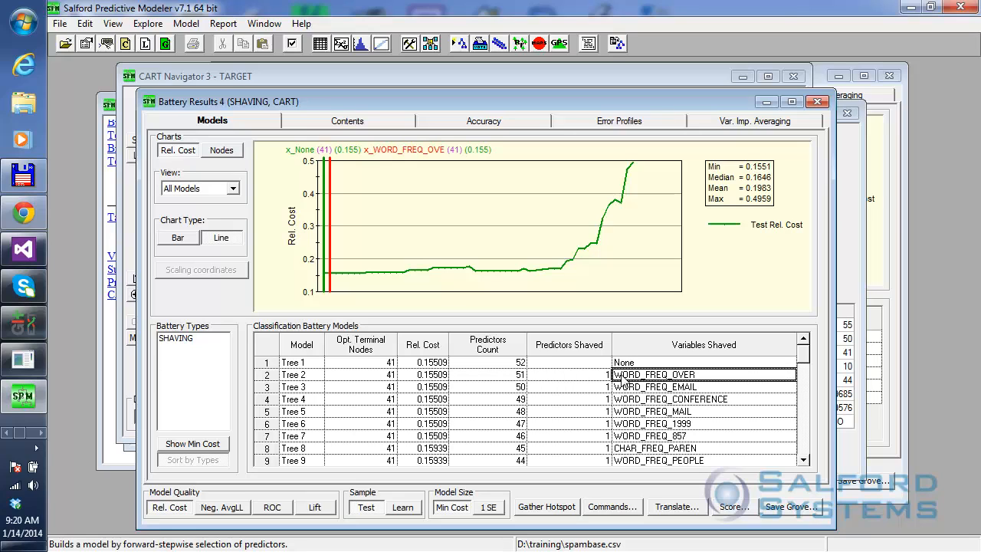
click(678, 388)
click(675, 399)
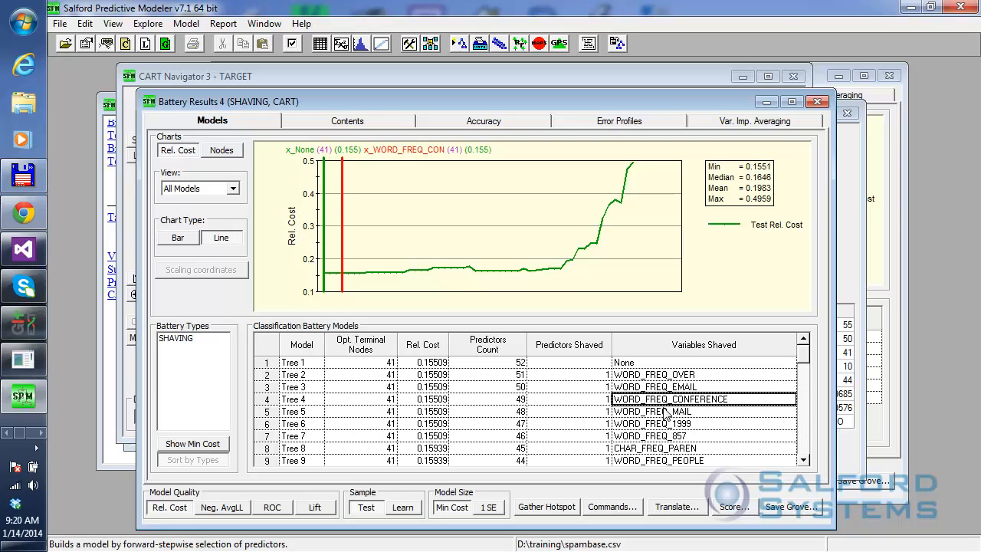
Inspect the model shaving WORD_FREQ_MAIL, comparing the battery's ROC curve with its relative cost curve.
click(663, 414)
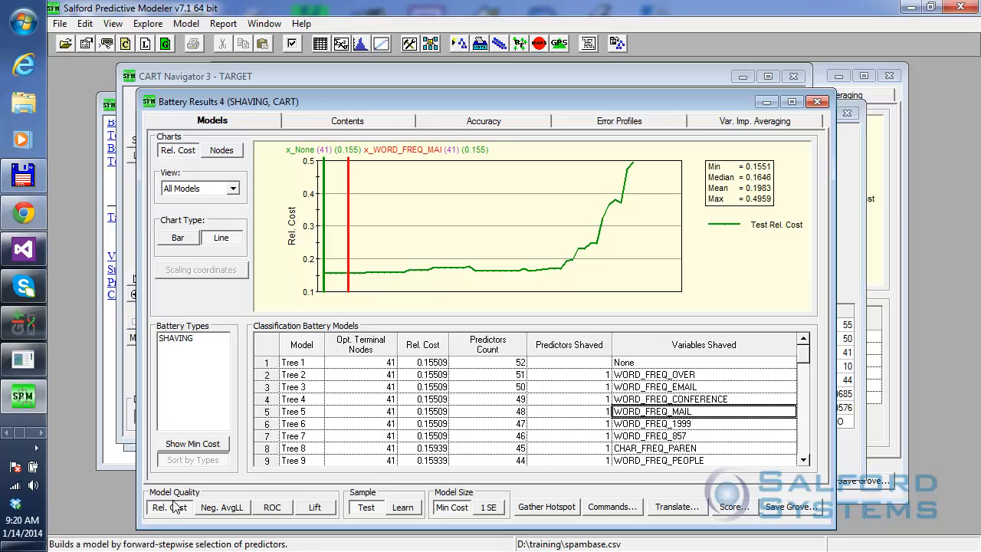
click(273, 512)
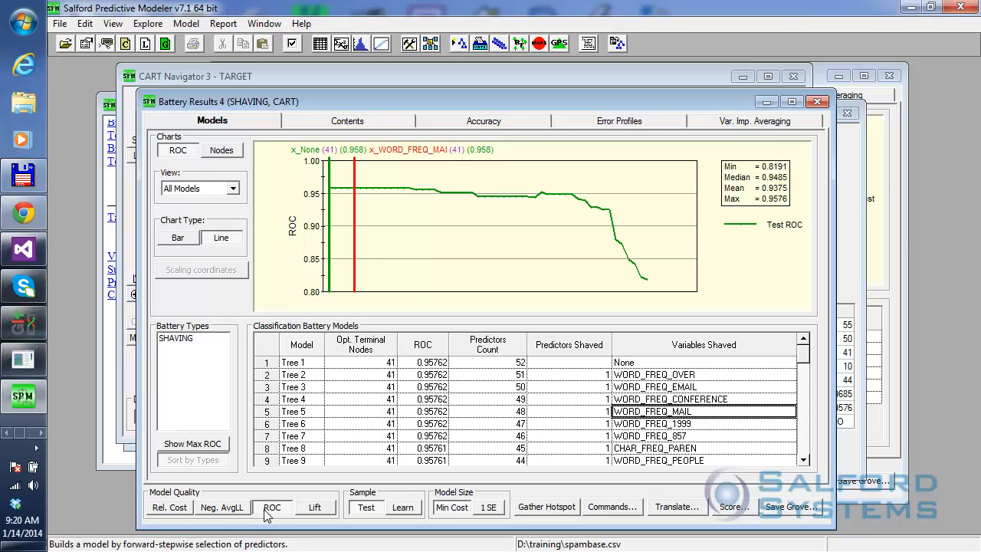
click(165, 510)
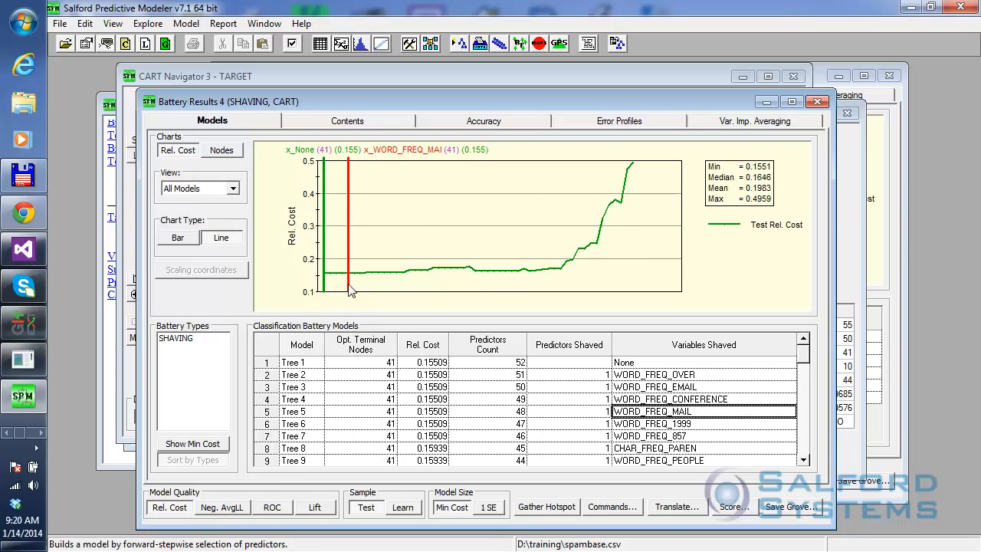
Locate the 13-predictor model, Tree 40, just before the relative cost climbs, and open its CART navigator.
drag(350, 270, 563, 269)
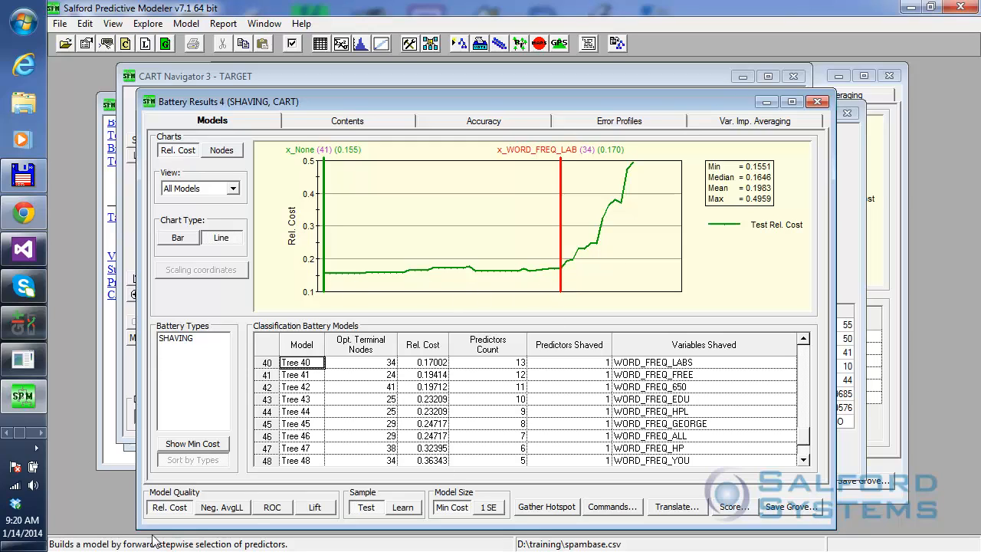
click(462, 363)
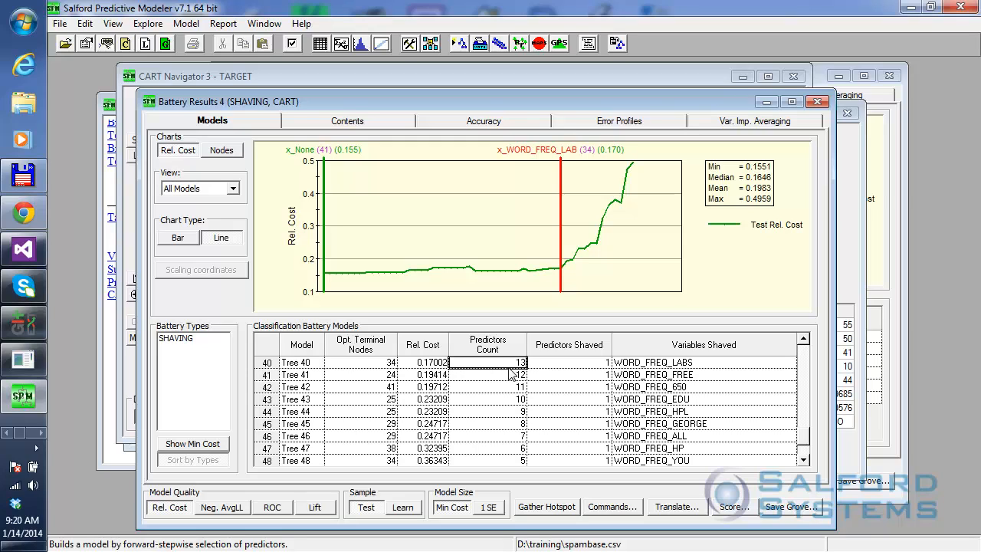
click(407, 362)
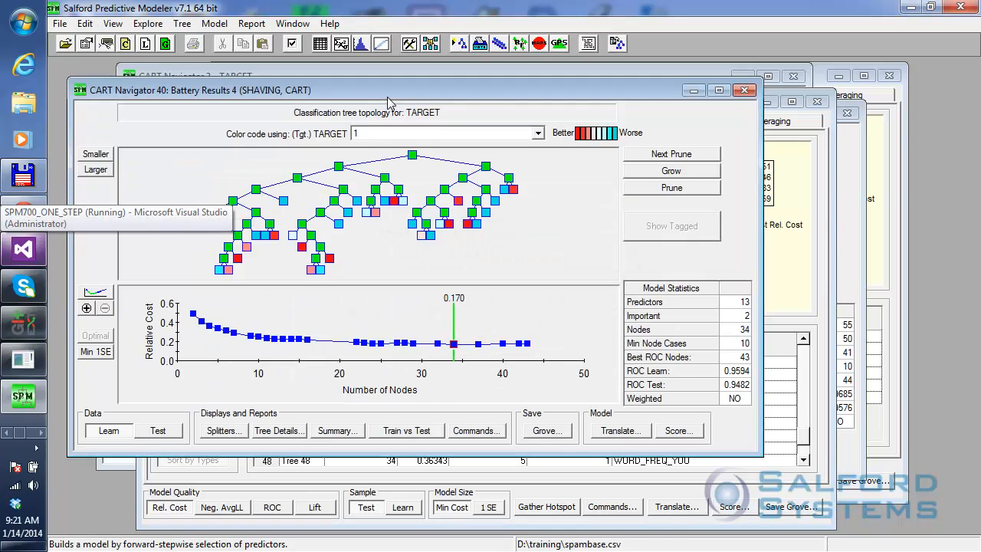
drag(389, 94, 460, 109)
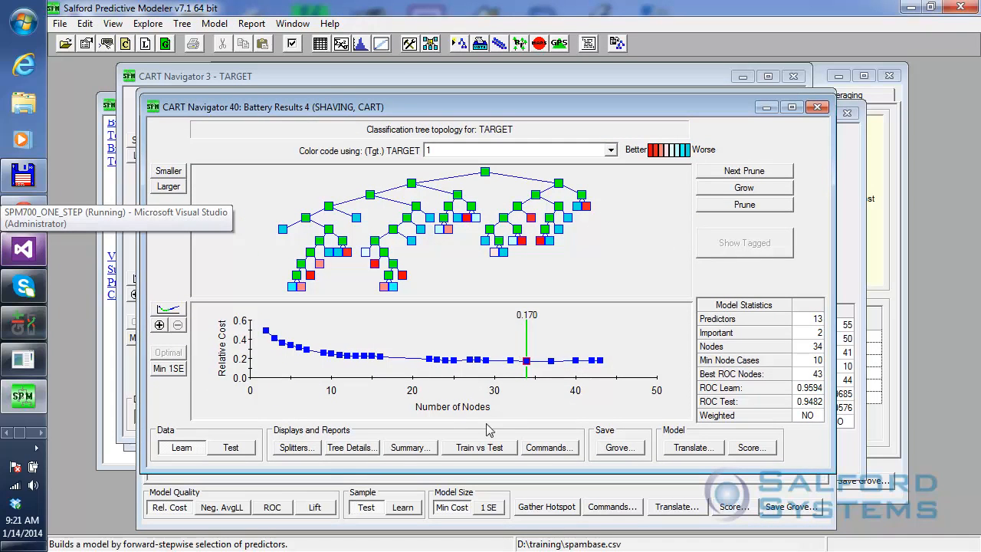
Display the variable importance ranking in the summary report of the 13-predictor tree.
click(419, 450)
click(507, 153)
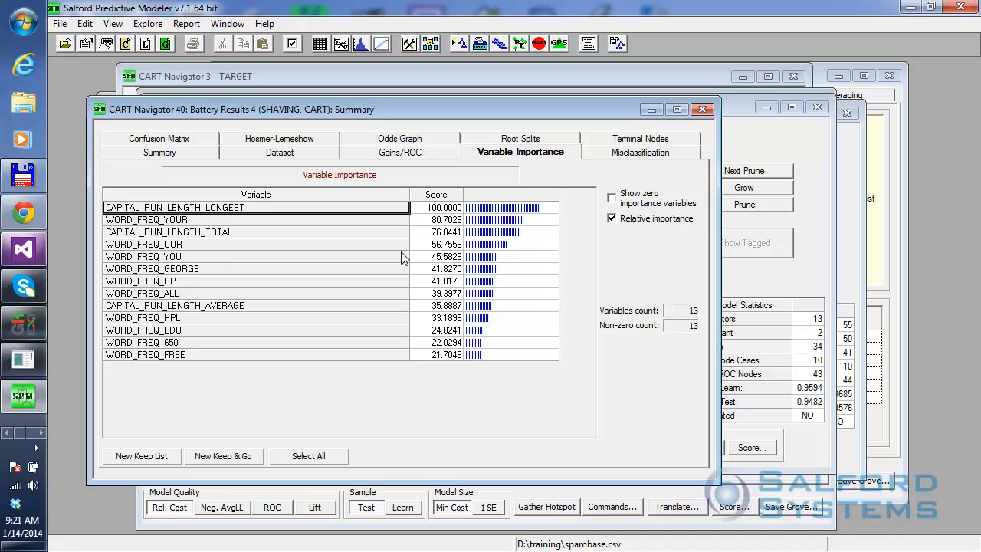
drag(424, 109, 514, 130)
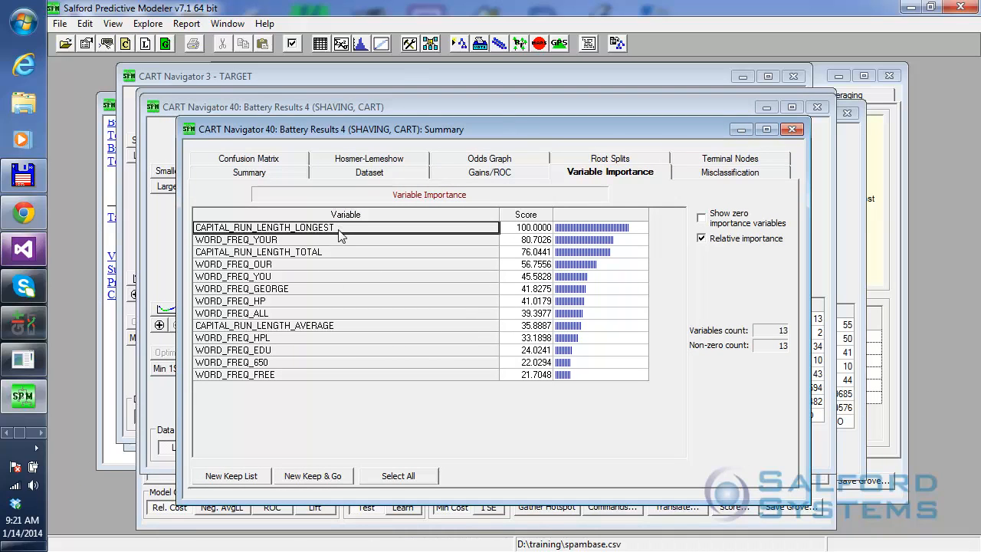
Create a new keep list from all 13 variables in the importance ranking, and fit the resulting notepad within view.
drag(341, 231, 354, 393)
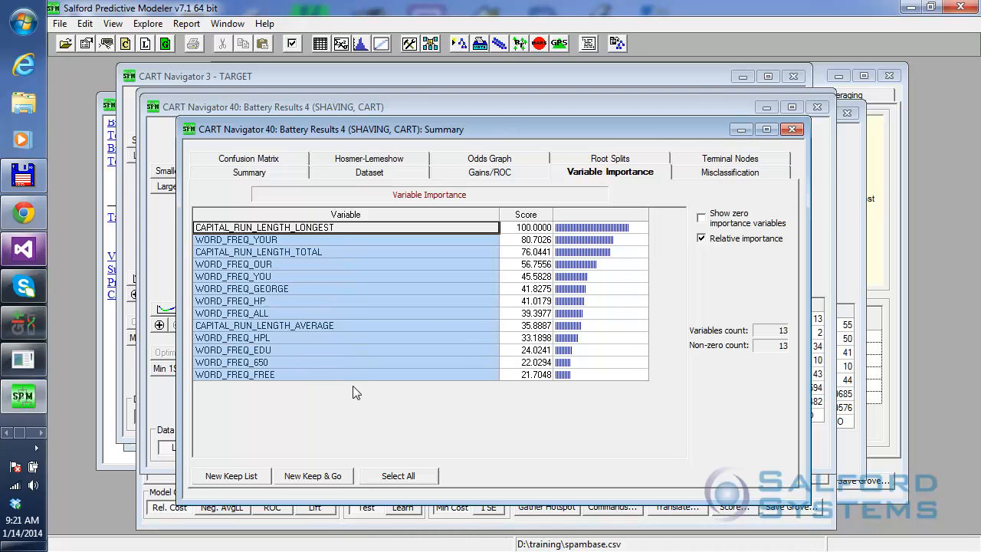
click(232, 478)
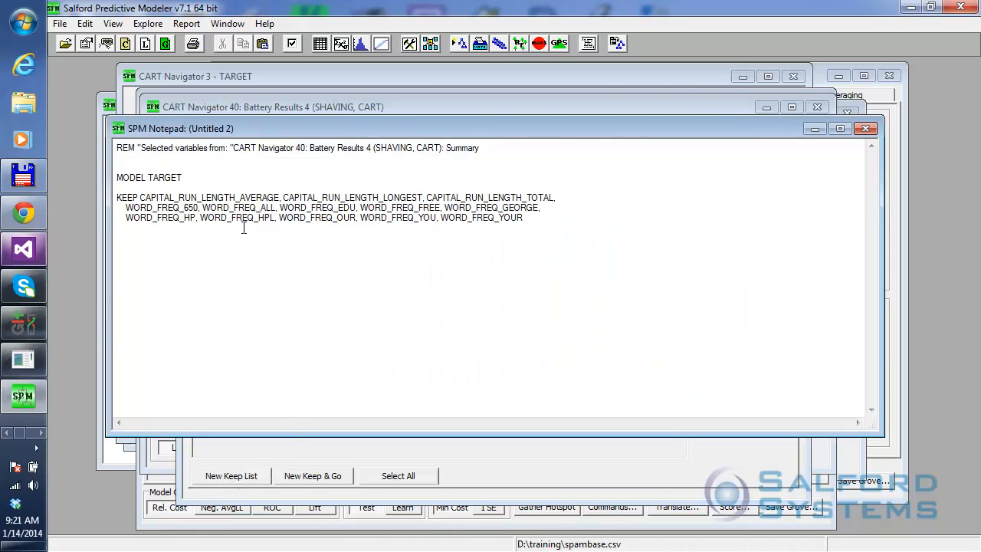
drag(883, 240, 653, 242)
drag(430, 137, 549, 149)
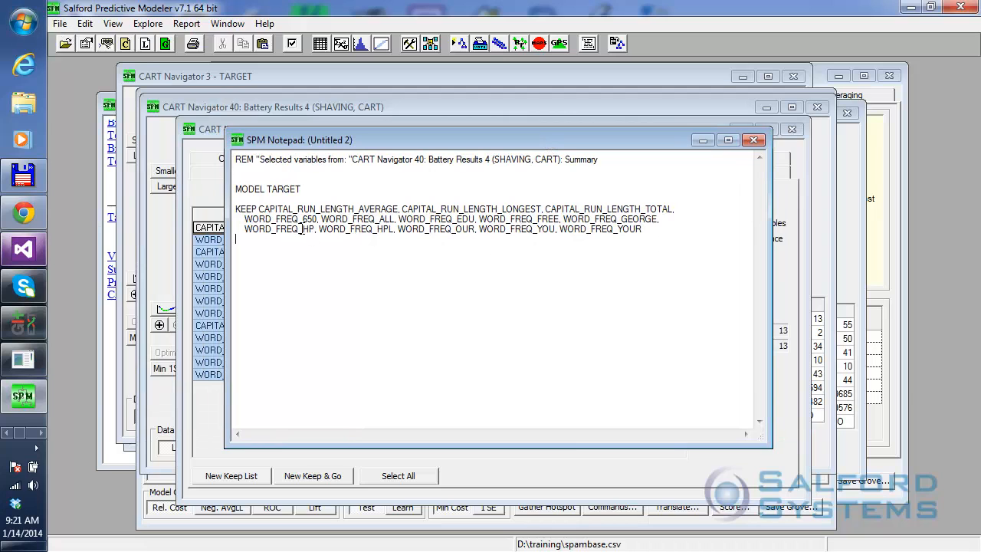
Save the new keep list as the command file keep13 in the training folder.
click(53, 24)
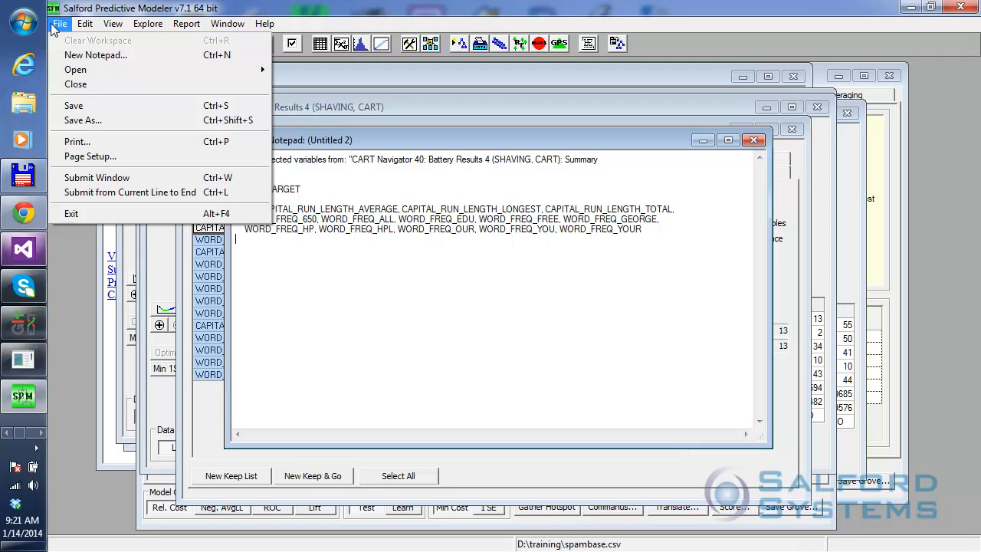
click(81, 121)
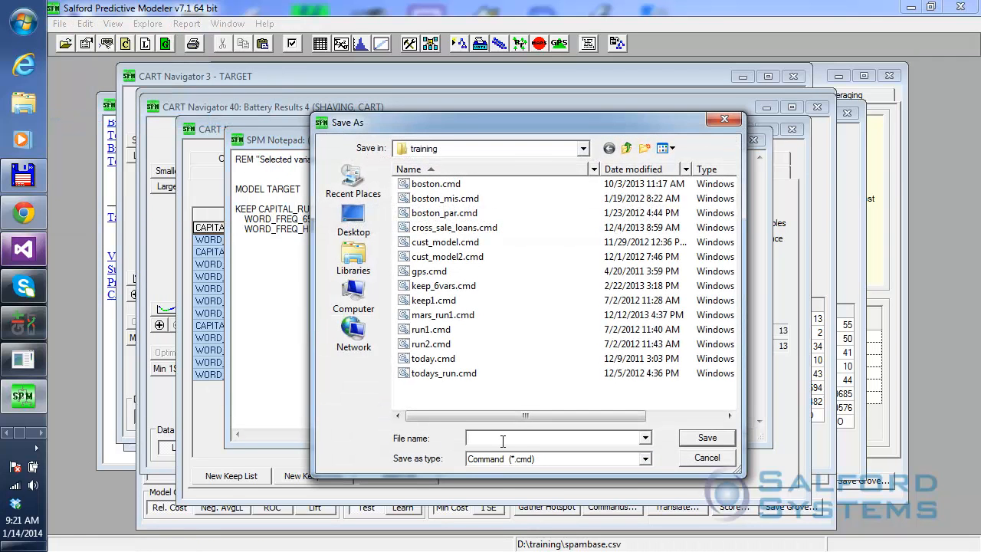
text(keep13)
click(707, 438)
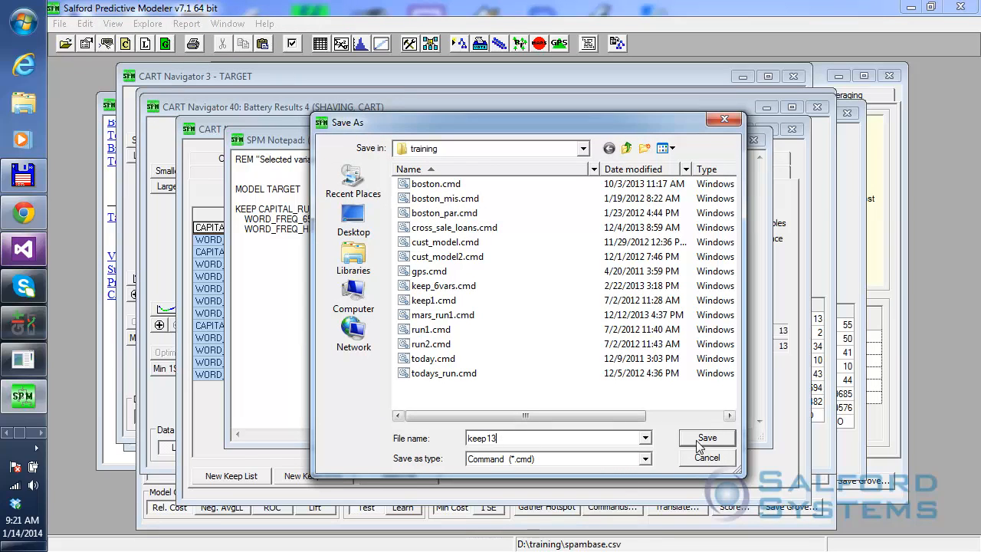
Submit the keep13 command file to apply its keep list, and close its notepad.
click(59, 24)
click(105, 178)
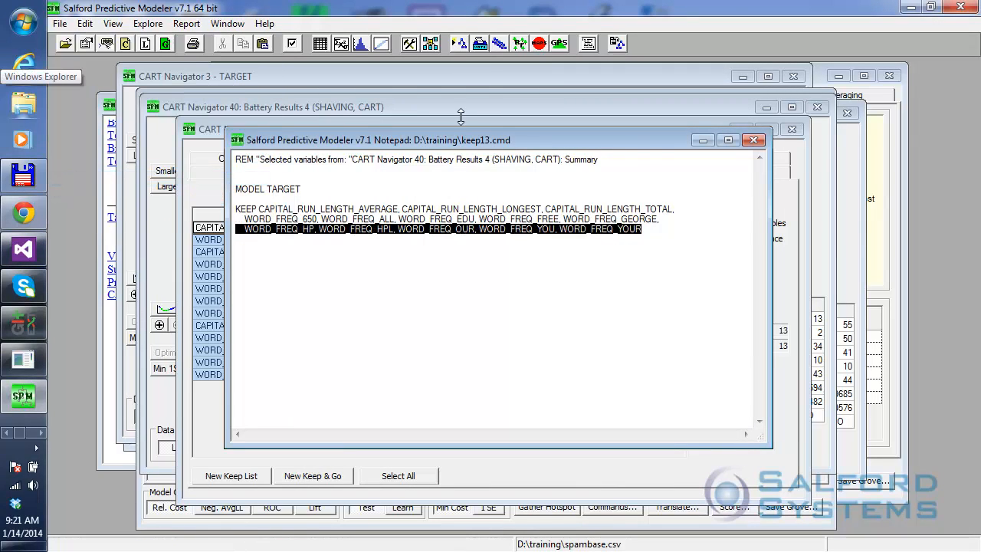
click(754, 140)
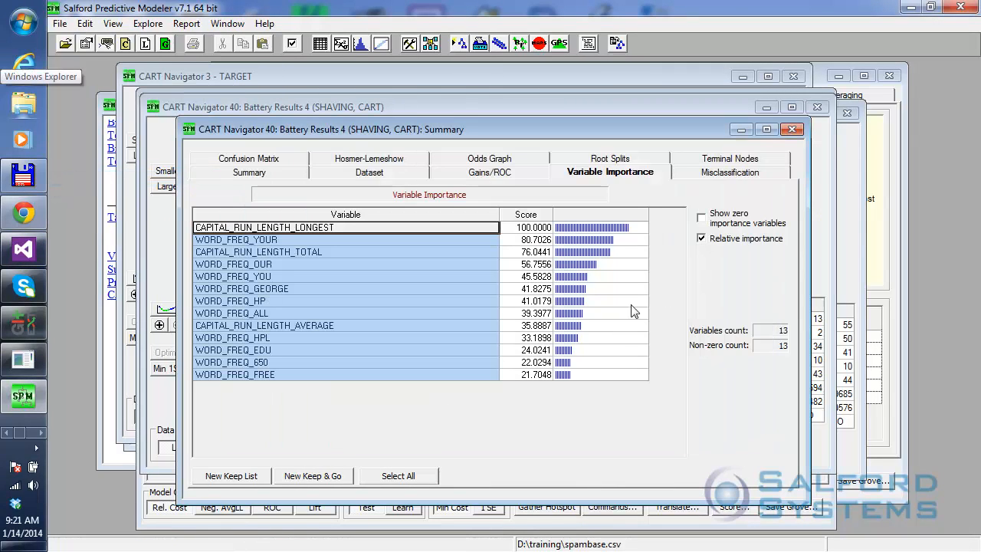
Open the model setup and check which predictors the keep list has selected.
click(430, 43)
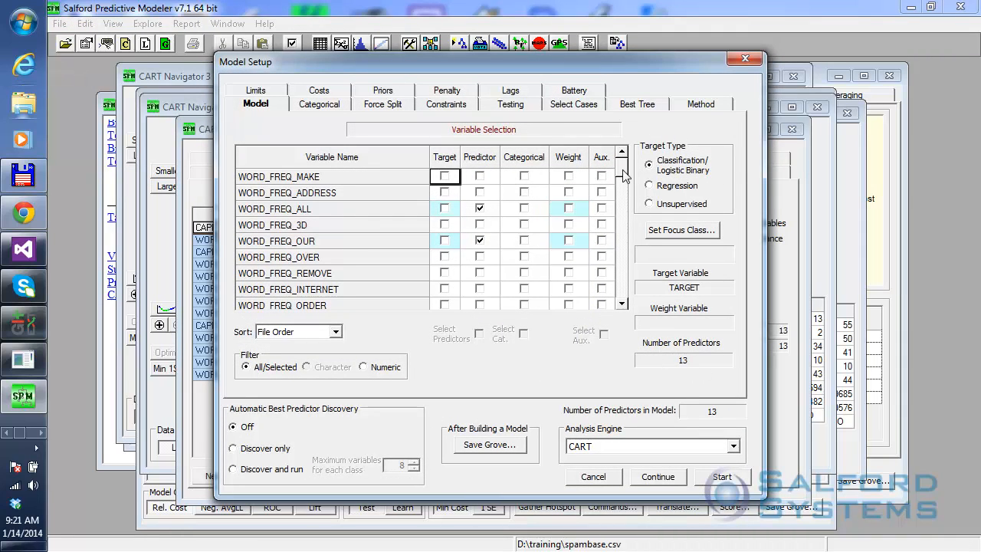
mouse_move(624, 175)
mouse_down()
mouse_move(634, 322)
mouse_move(621, 163)
mouse_up()
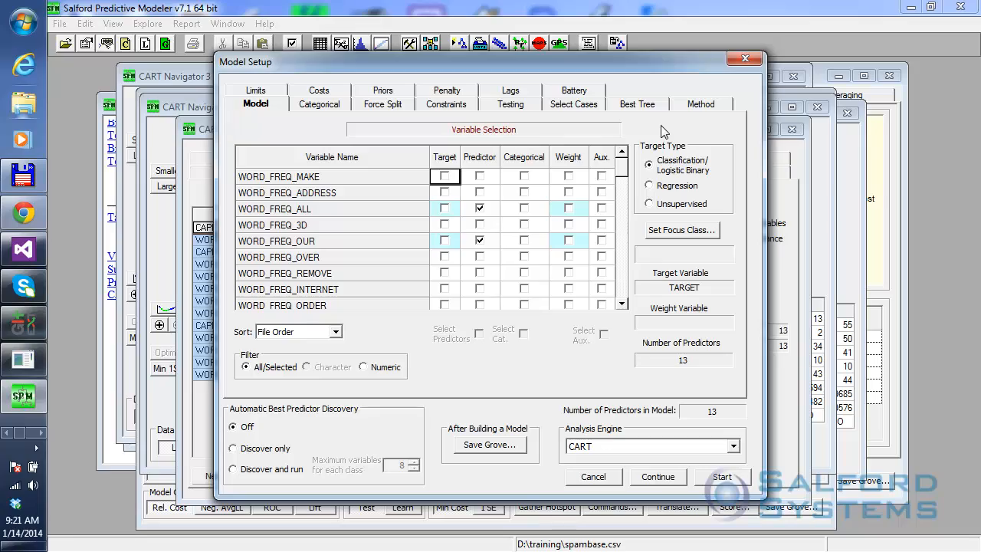